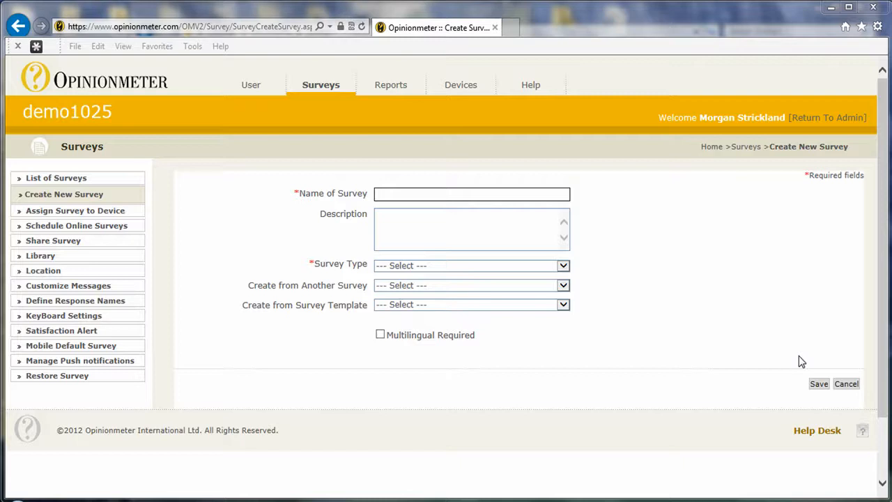
Create a survey named "Using Media within a Survey" with the survey type Online Survey, and save it.
left_click(497, 194)
left_click(498, 209)
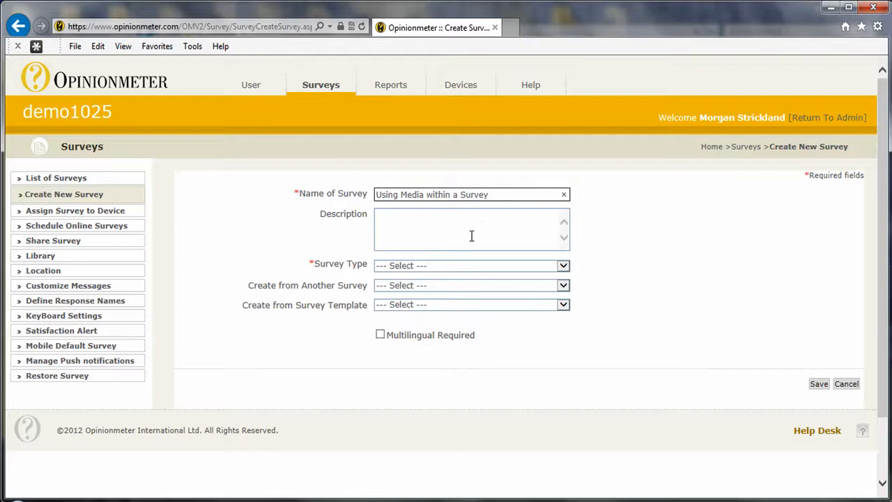
left_click(500, 269)
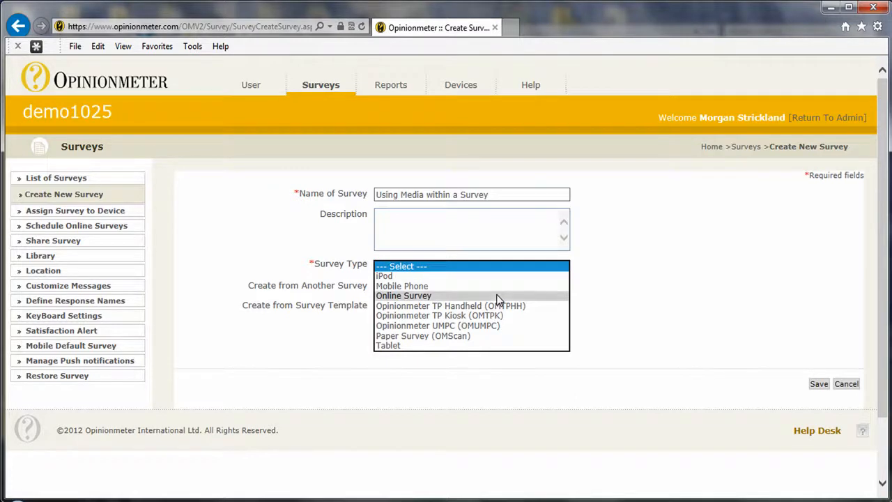
left_click(498, 296)
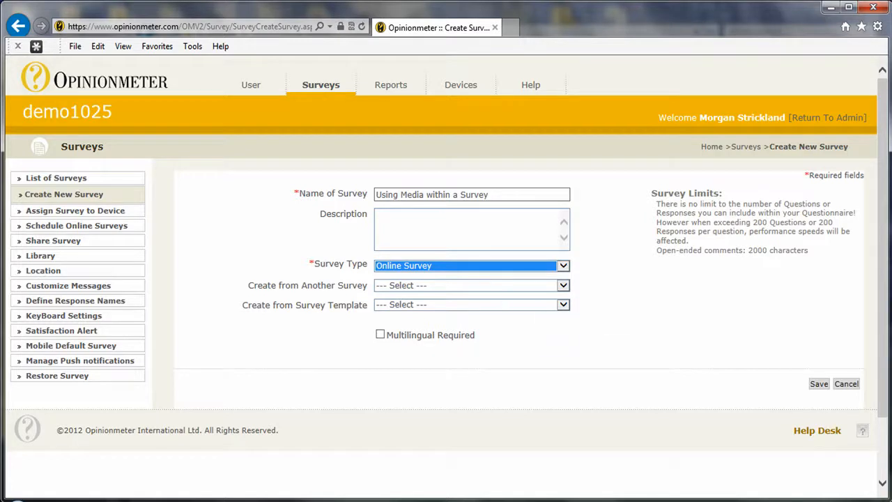
left_click(822, 388)
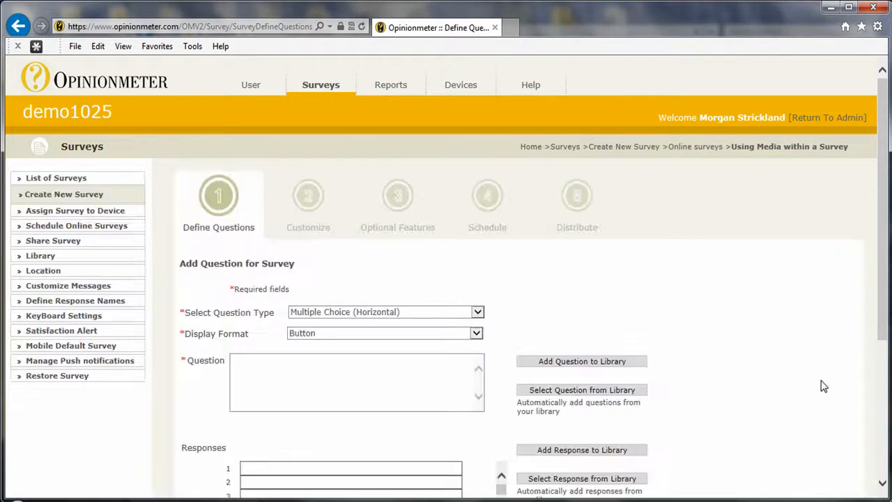
Define a Multiple Choice (Horizontal) question in Button format with the text "How are you feeling right now?".
scroll(703, 317, "down", 3)
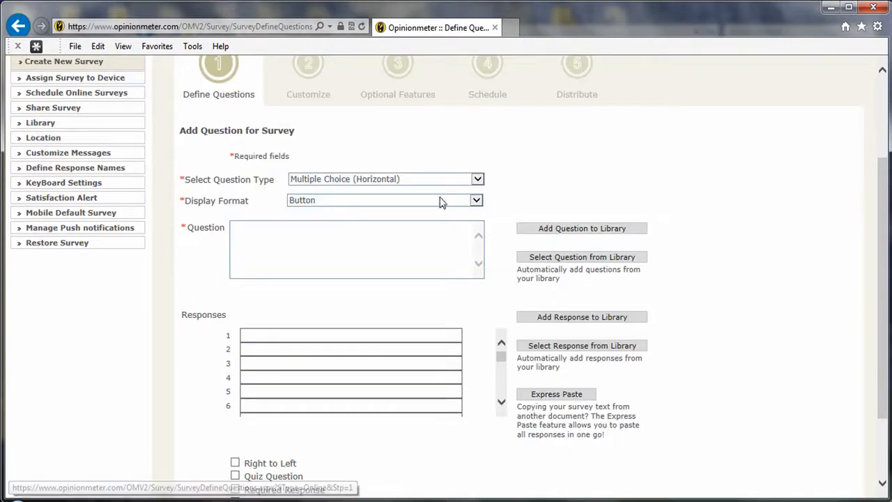
left_click(404, 181)
left_click(404, 181)
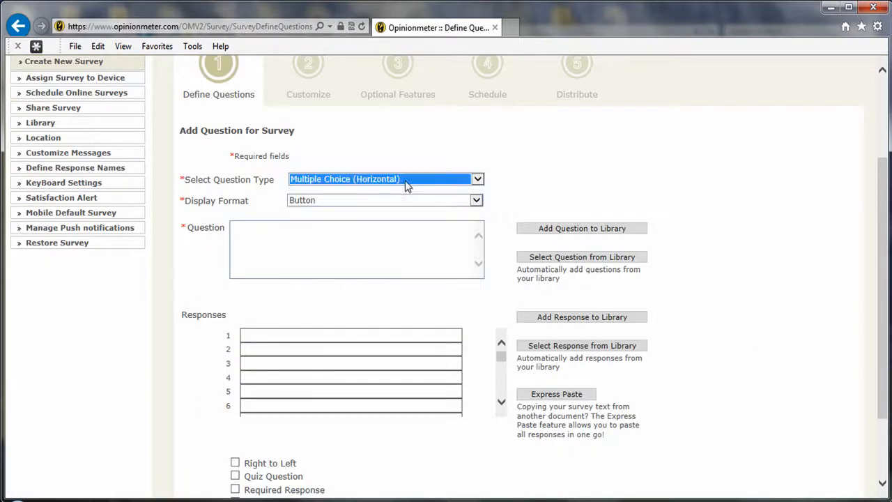
left_click(440, 202)
left_click(442, 206)
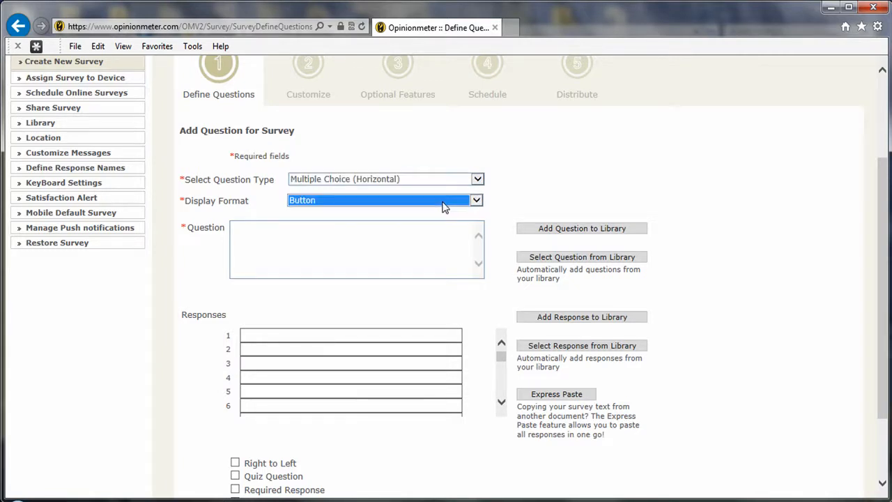
left_click(398, 244)
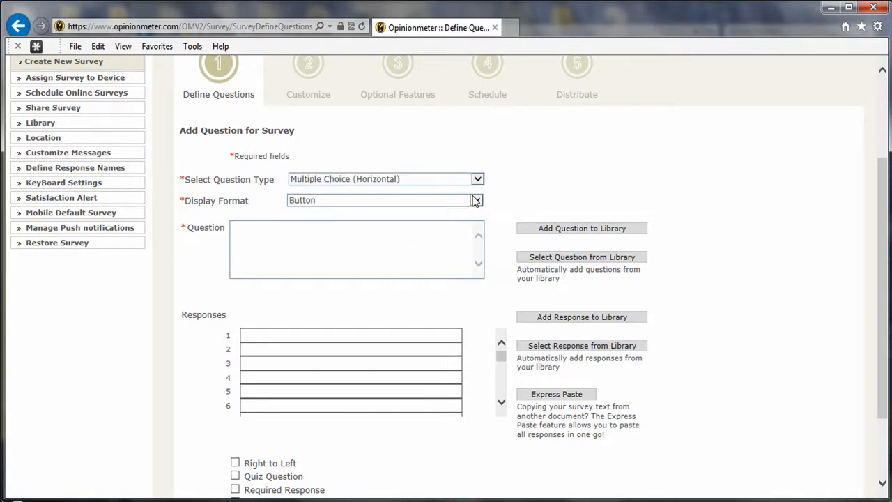
type("How are you feeling right now?")
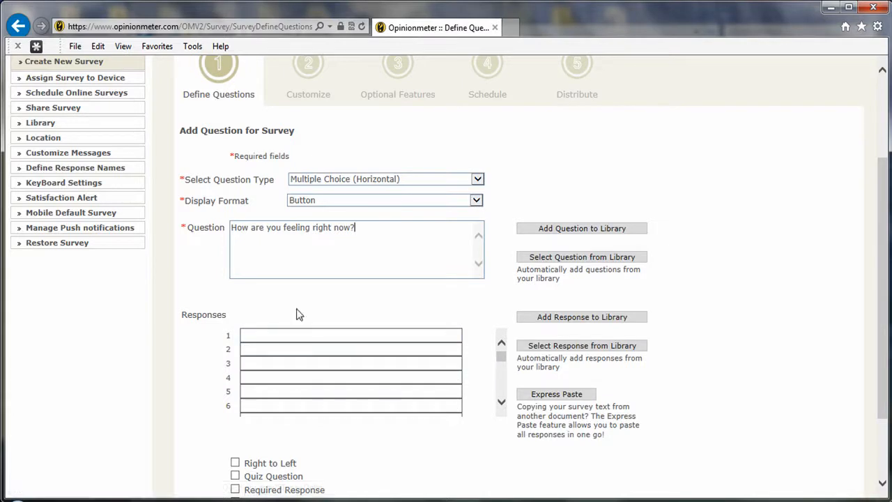
Enter the four responses "Great", "ok", "Not so great" and "Terrible" for the question.
left_click(310, 336)
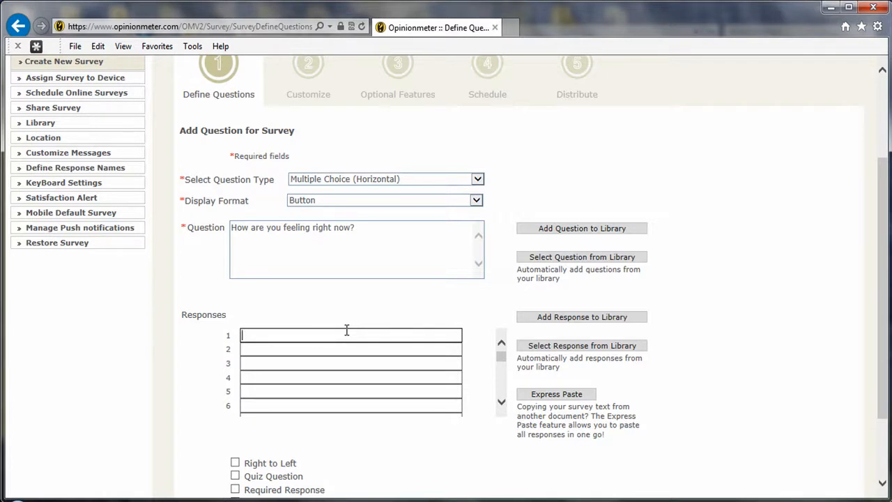
type("Great")
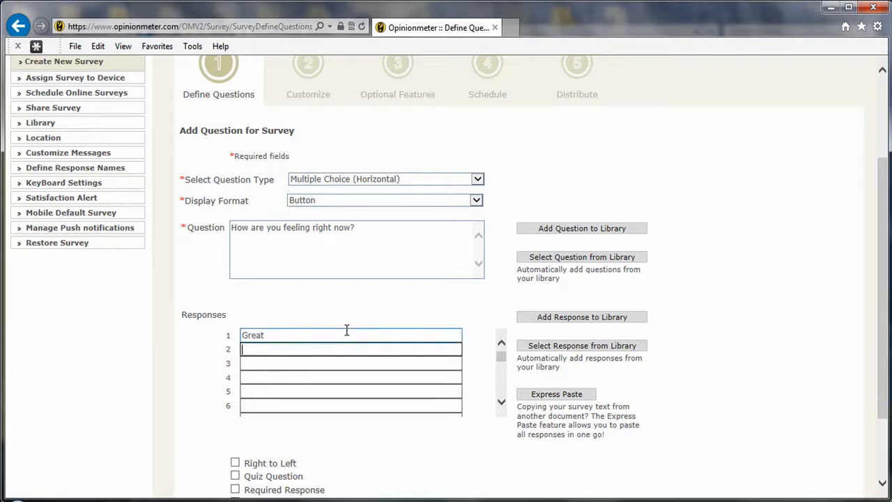
key("Tab")
type("ok")
key("Tab")
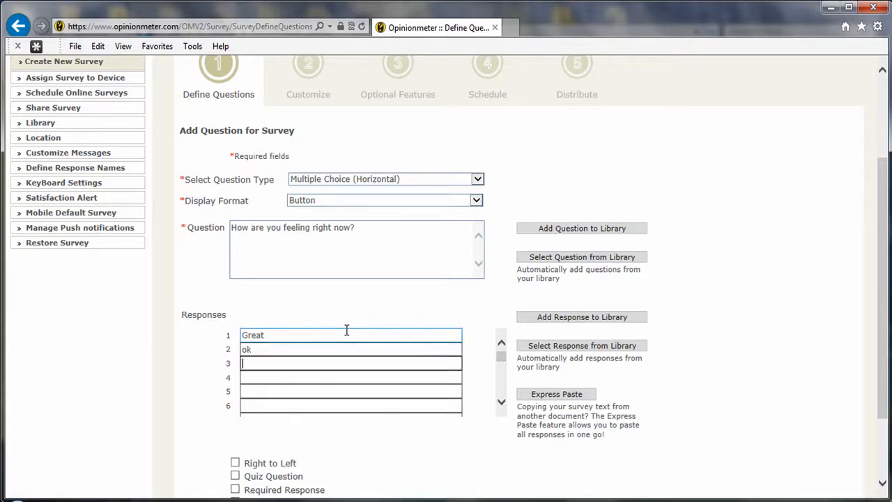
type("Not so great")
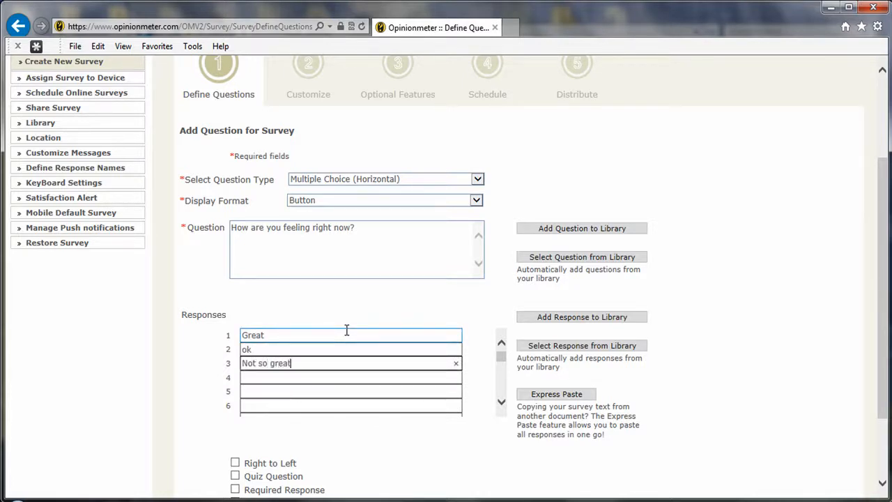
key("Tab")
type("Terr")
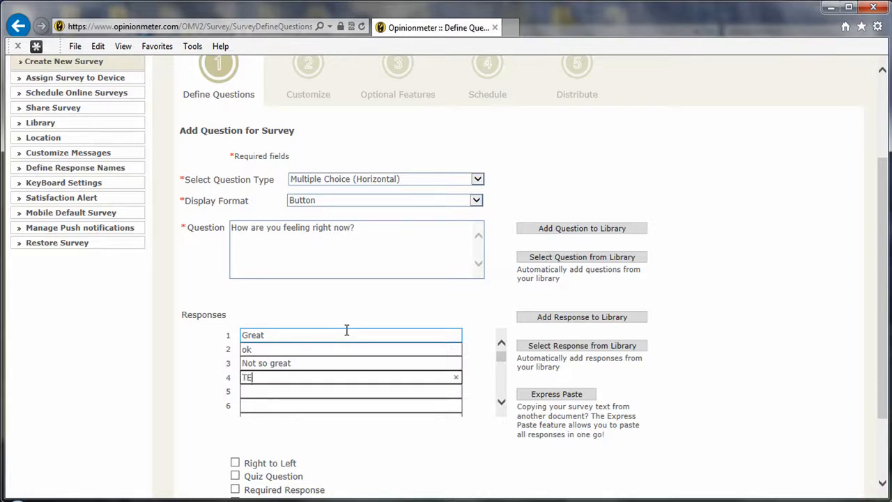
key("BackSpace")
key("BackSpace")
type("rrible")
Add multimedia to the question and set the multimedia type to Image.
scroll(692, 384, "down", 1)
scroll(303, 428, "down", 1)
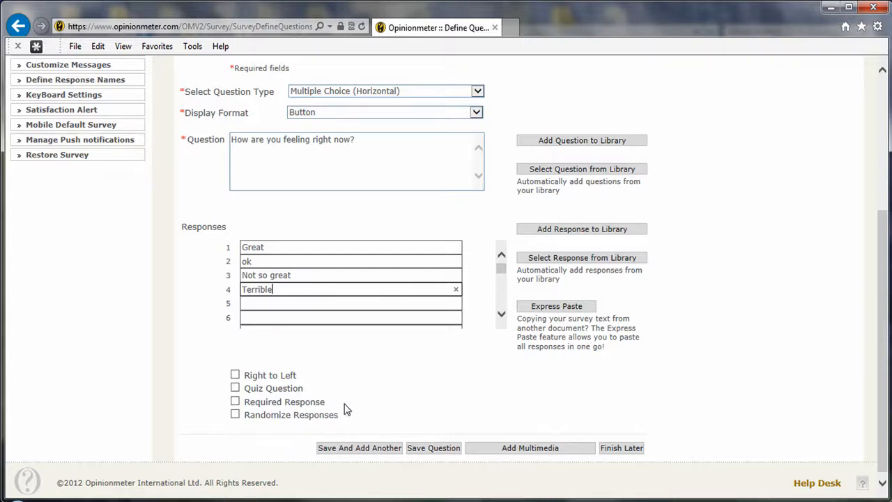
left_click(521, 448)
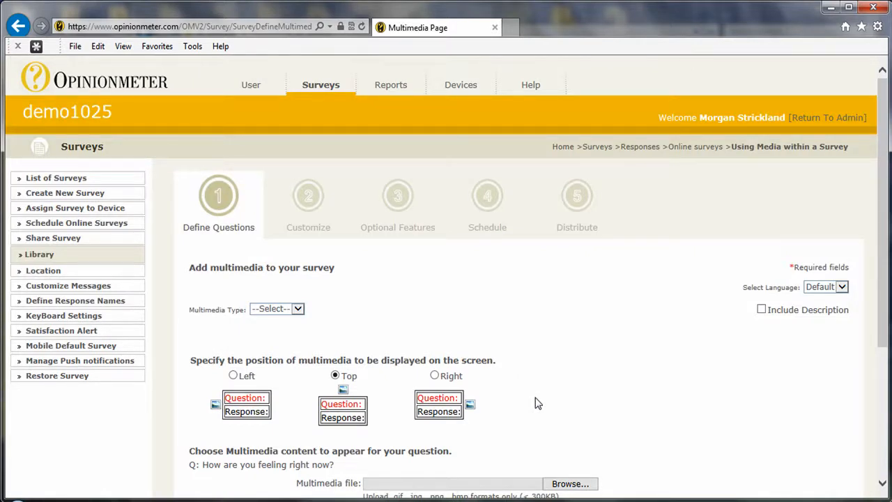
left_click(299, 309)
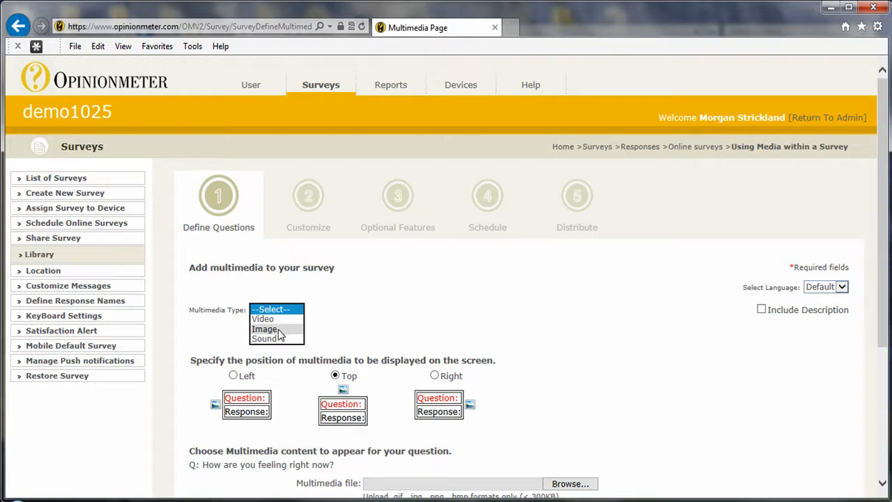
left_click(278, 330)
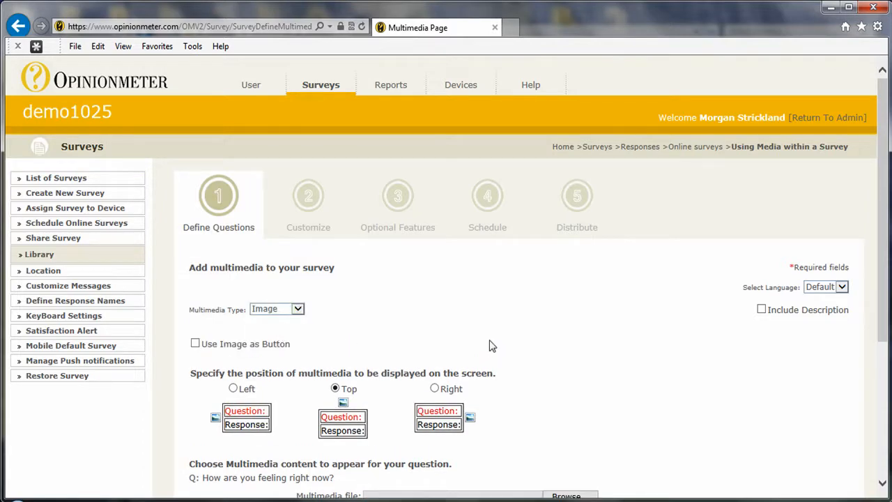
Use the images as buttons and create thumbnails at 120x120 for PC and 74x74 for mobile.
scroll(491, 345, "down", 2)
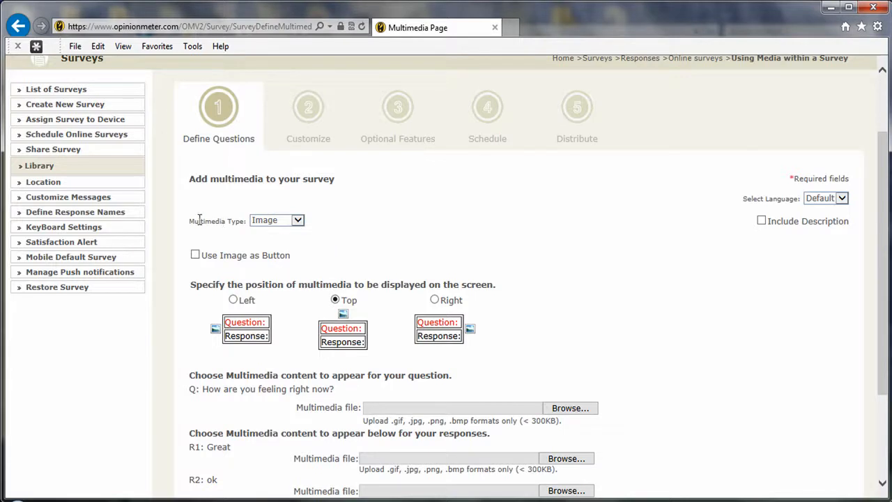
left_click(195, 255)
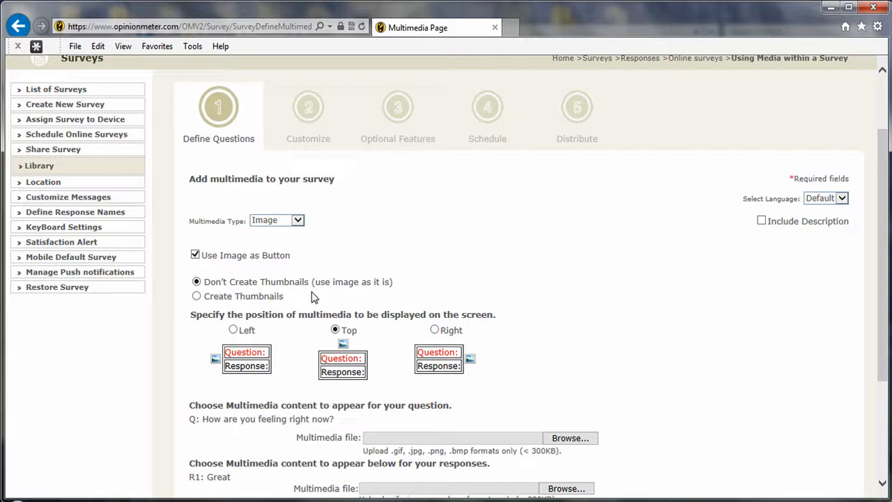
left_click(197, 296)
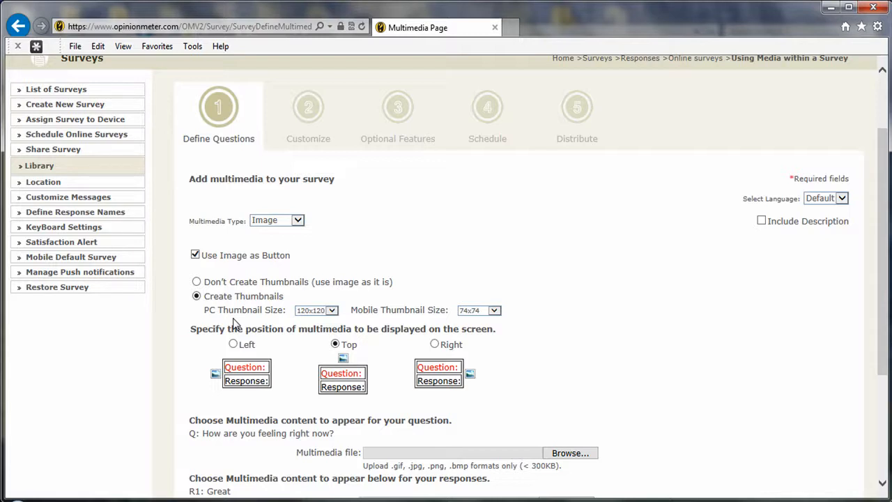
left_click(332, 312)
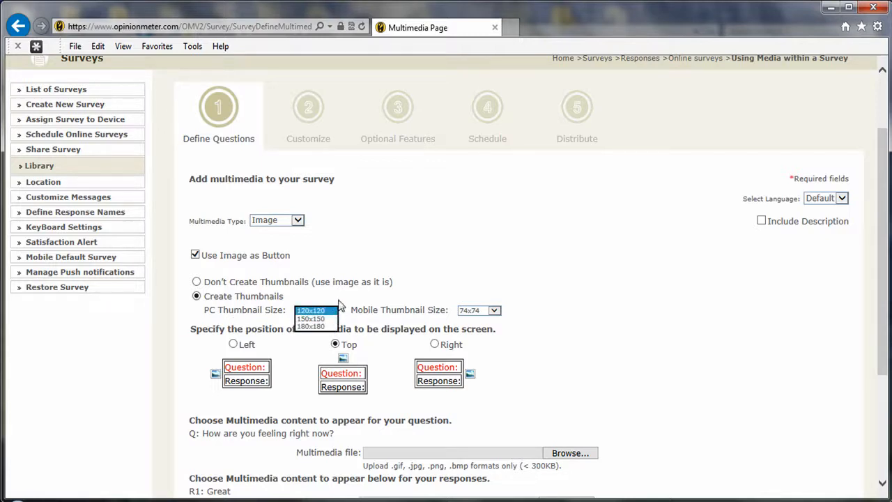
left_click(339, 304)
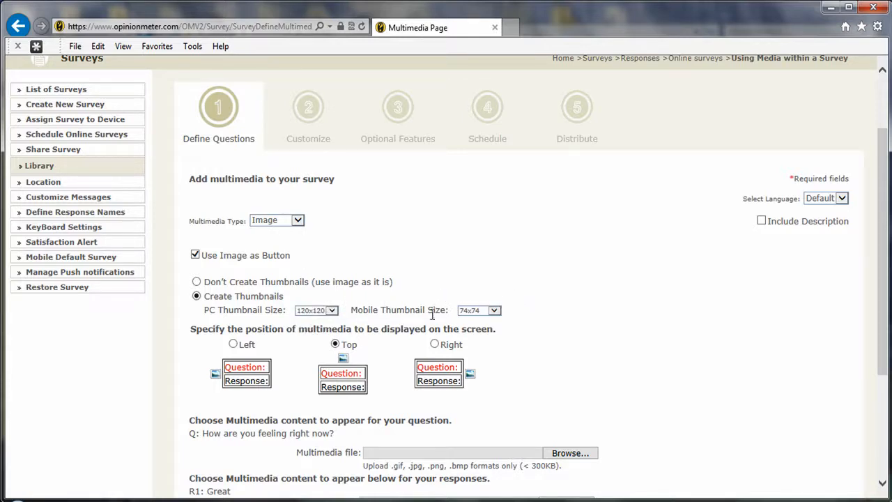
left_click(494, 312)
left_click(534, 311)
Upload 1Smile.png from the Smileys folder as the image for the "Great" response.
scroll(526, 312, "down", 3)
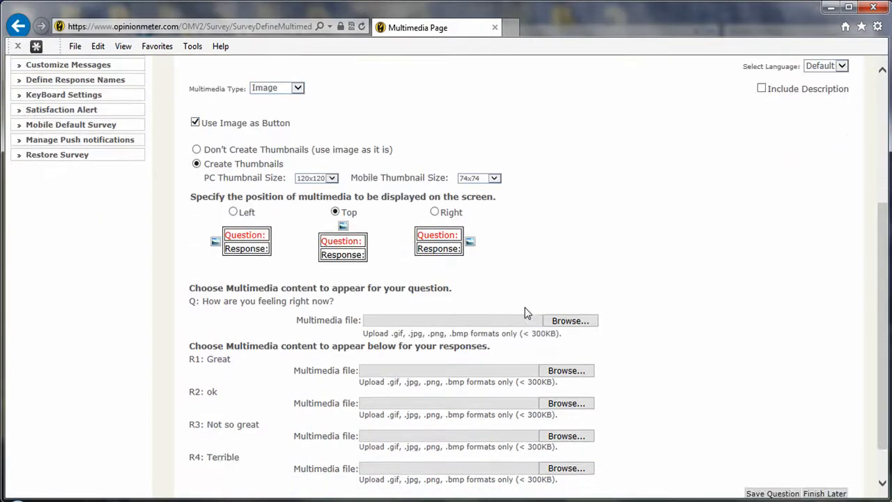
scroll(527, 313, "down", 1)
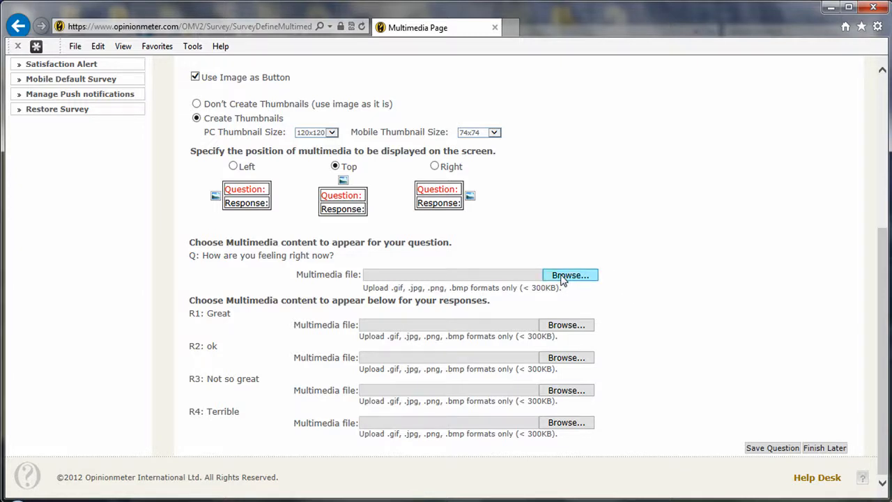
left_click(587, 324)
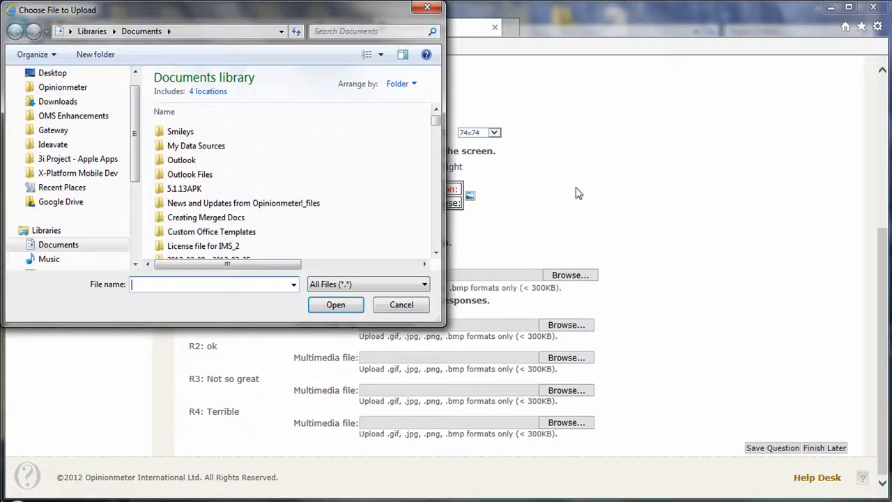
double_click(202, 131)
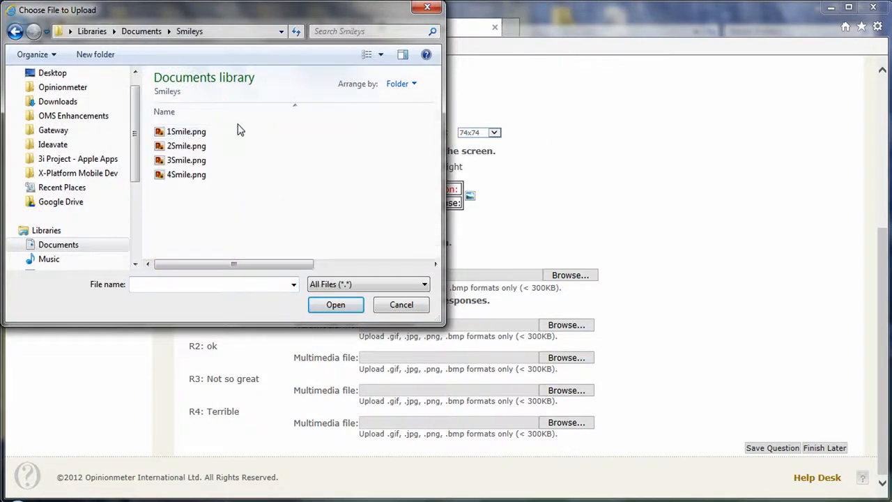
left_click(184, 132)
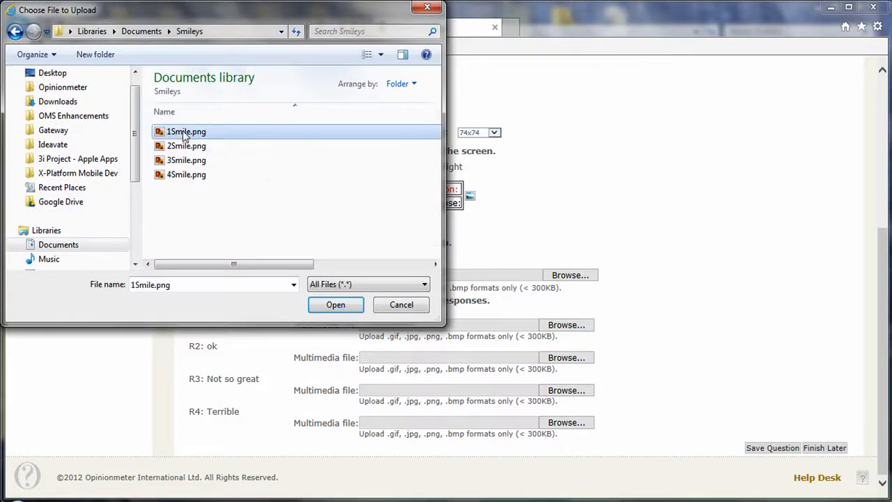
left_click(350, 311)
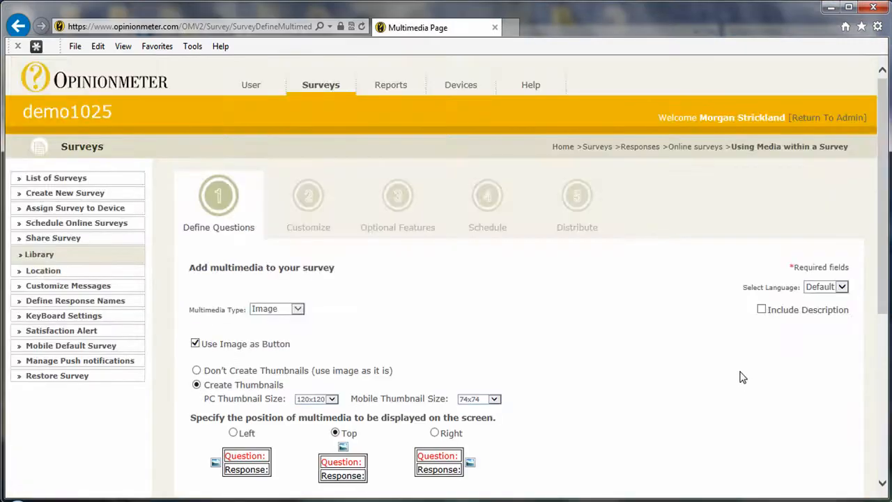
Upload 2Smile.png as the image for the "ok" response.
scroll(742, 377, "down", 5)
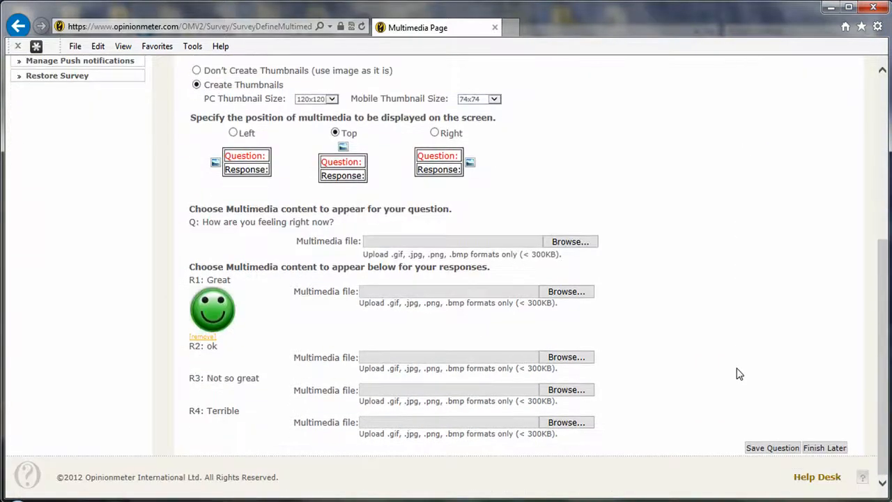
left_click(565, 358)
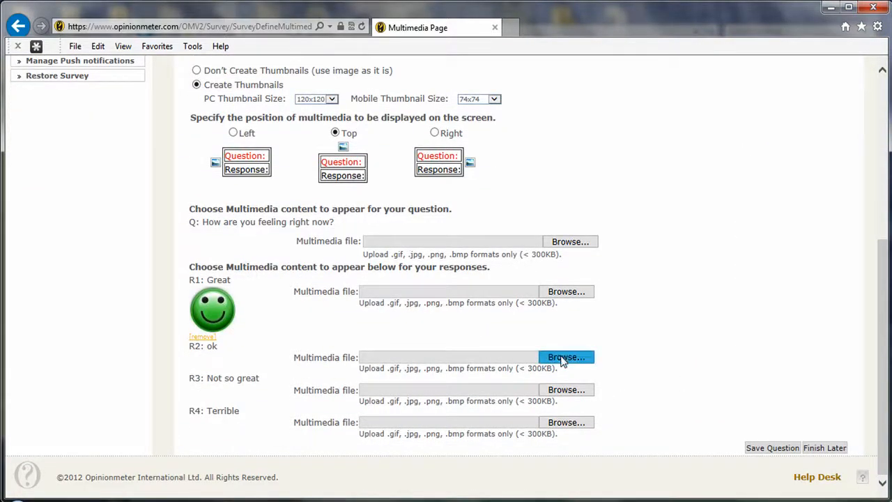
left_click(178, 110)
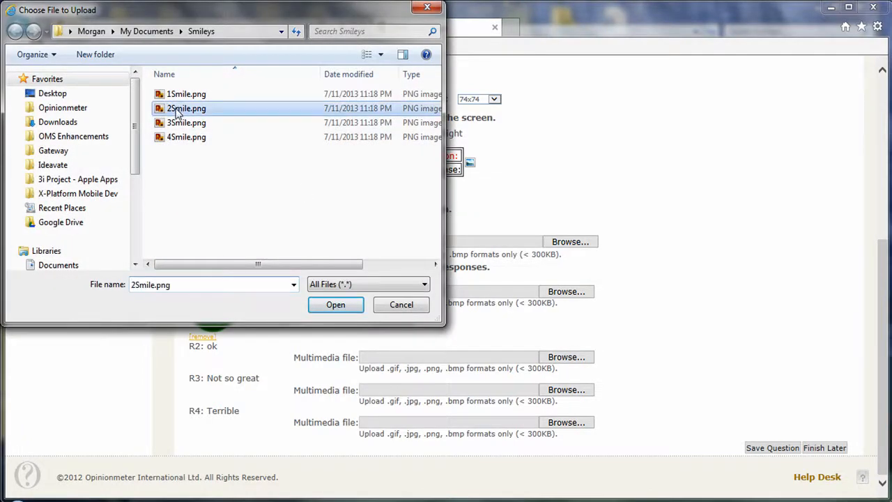
left_click(348, 305)
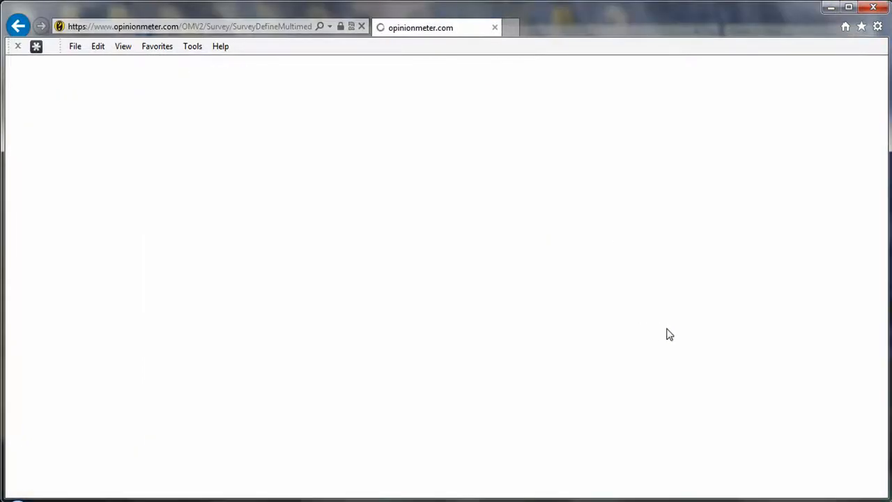
Upload 3Smile.png from the Smileys folder as the image for the "Not so great" response.
scroll(667, 335, "down", 5)
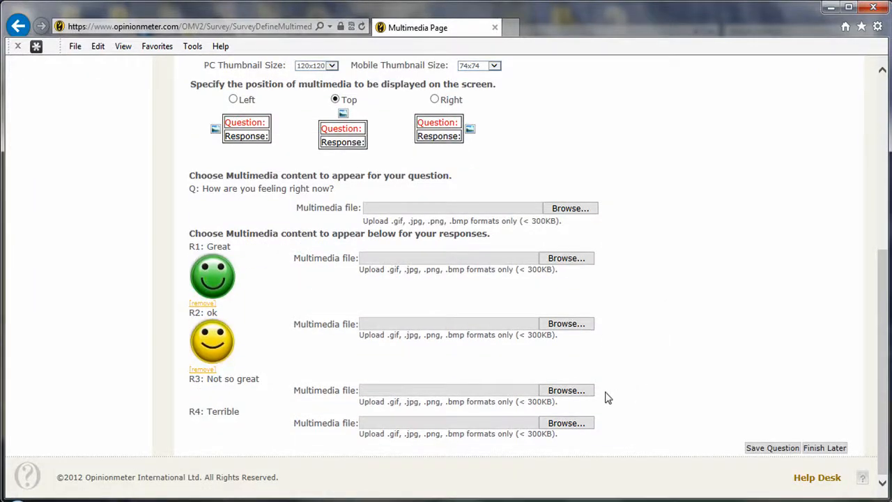
left_click(574, 393)
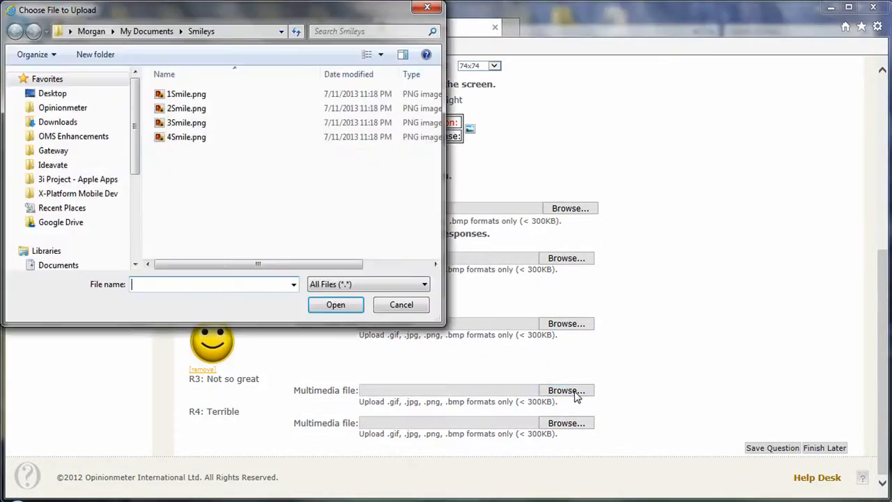
left_click(174, 124)
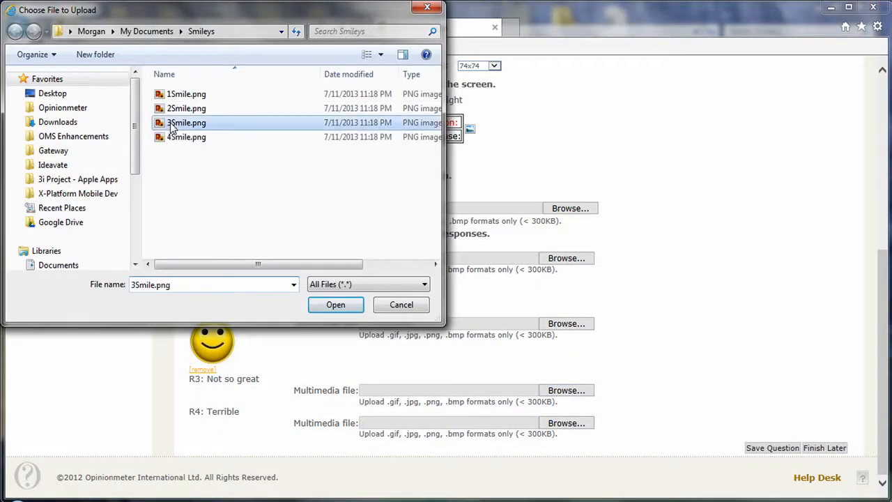
left_click(335, 304)
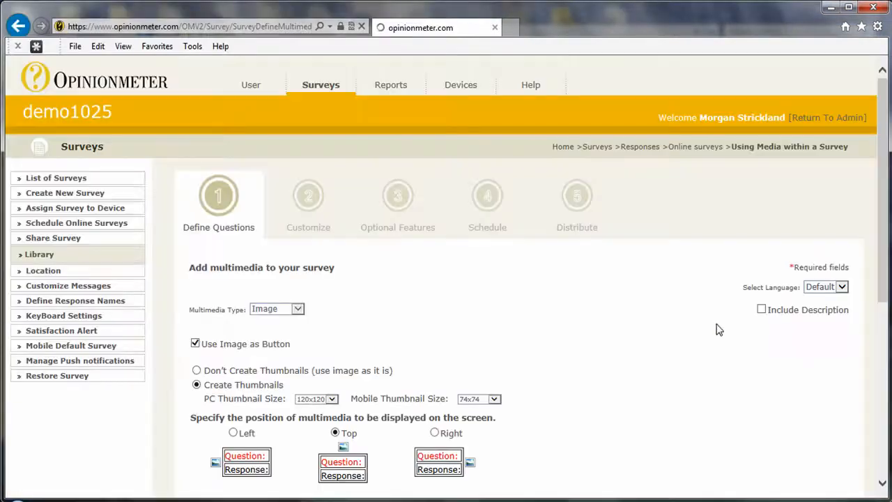
Upload 4Smile.png as the image for the "Terrible" response and save the question.
scroll(718, 330, "down", 5)
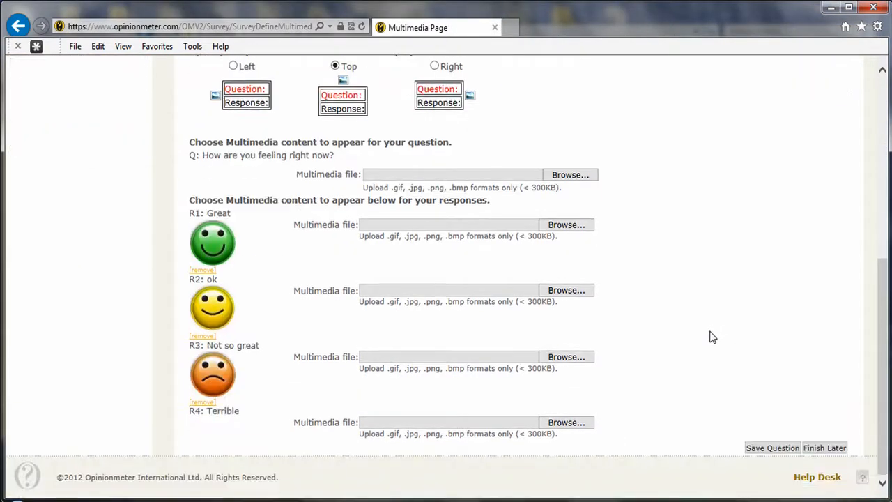
left_click(579, 426)
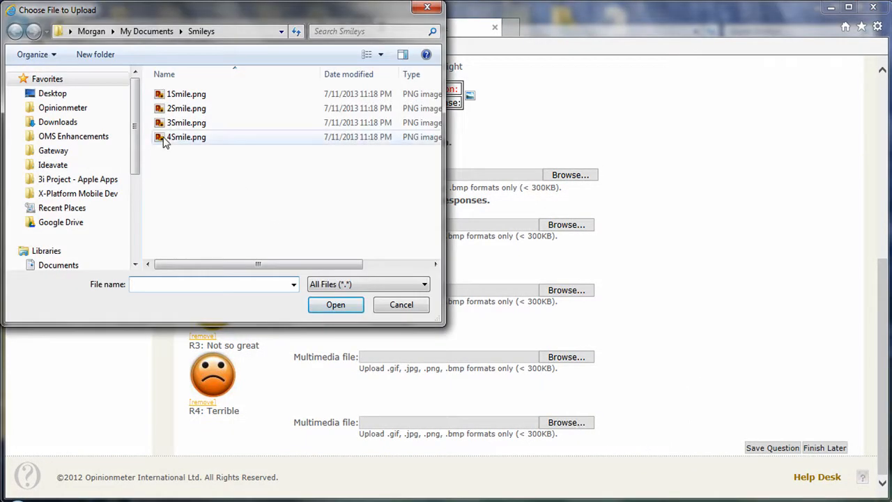
left_click(171, 137)
left_click(341, 307)
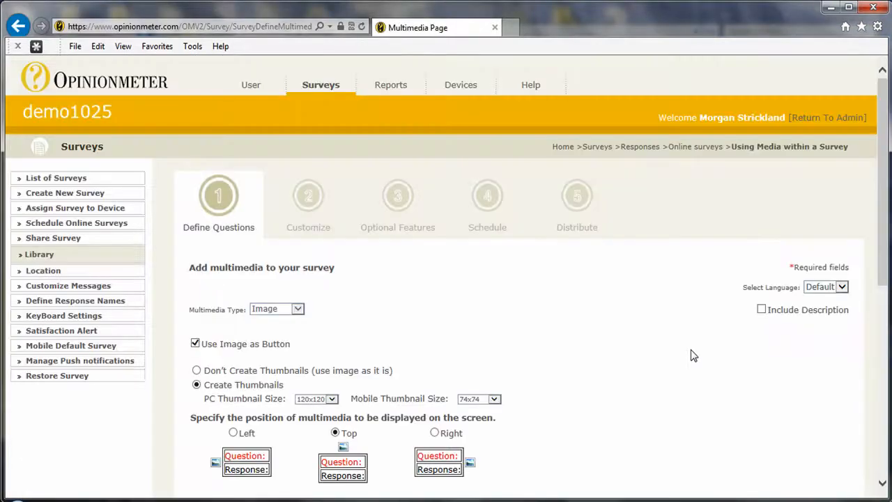
scroll(690, 355, "down", 3)
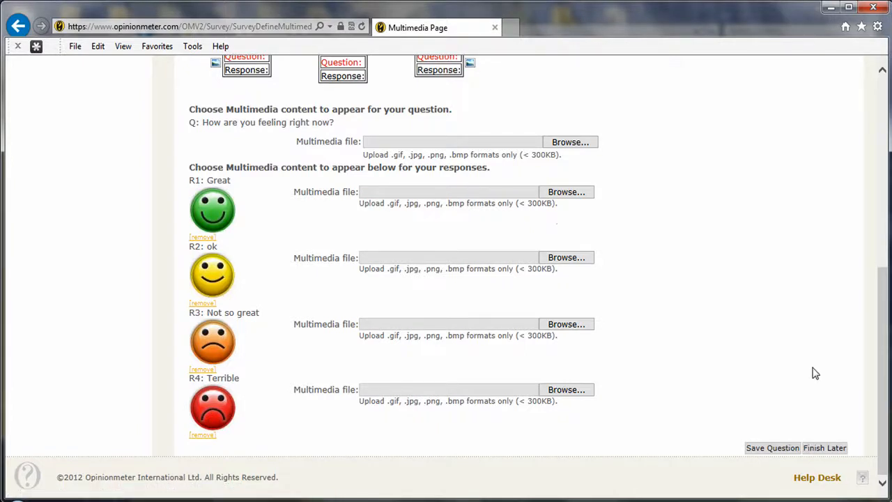
left_click(763, 450)
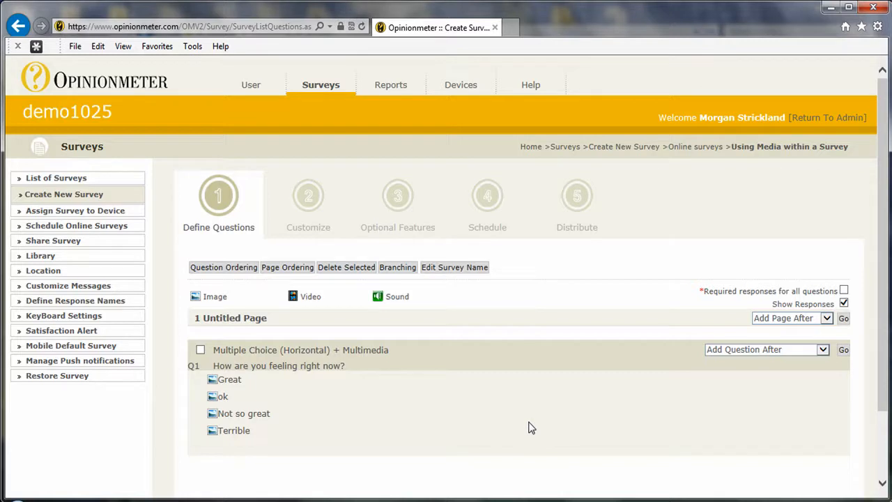
Test the survey in its preview window by answering with the green smiley, submit it and close the preview.
scroll(531, 428, "down", 1)
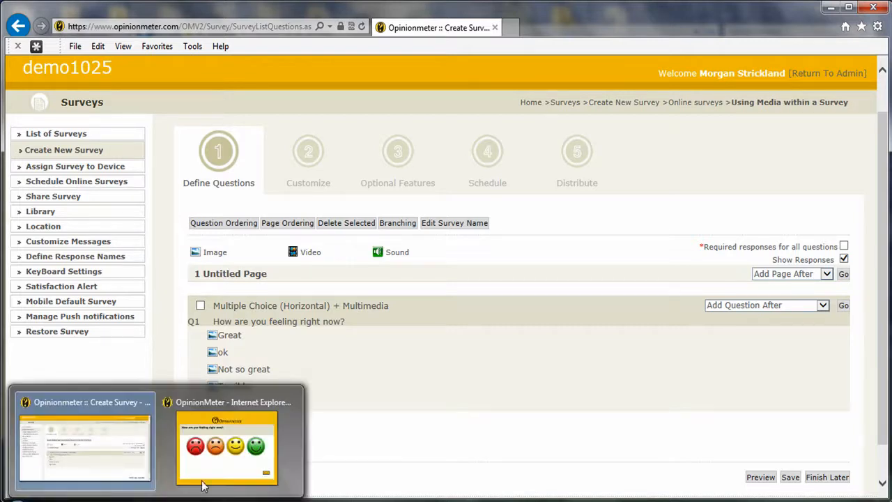
left_click(205, 480)
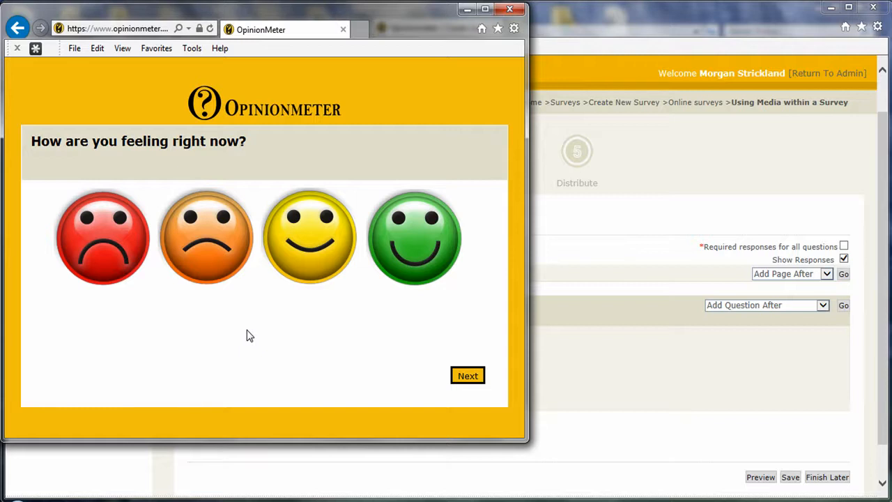
left_click(413, 260)
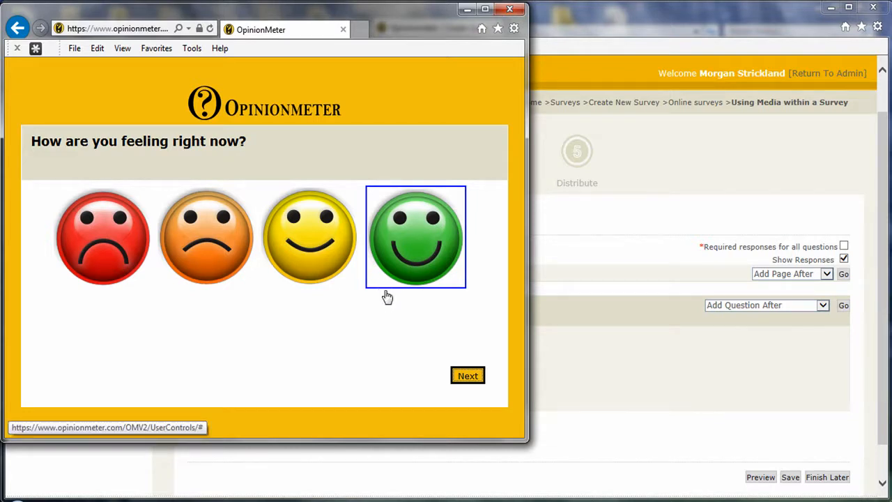
left_click(475, 375)
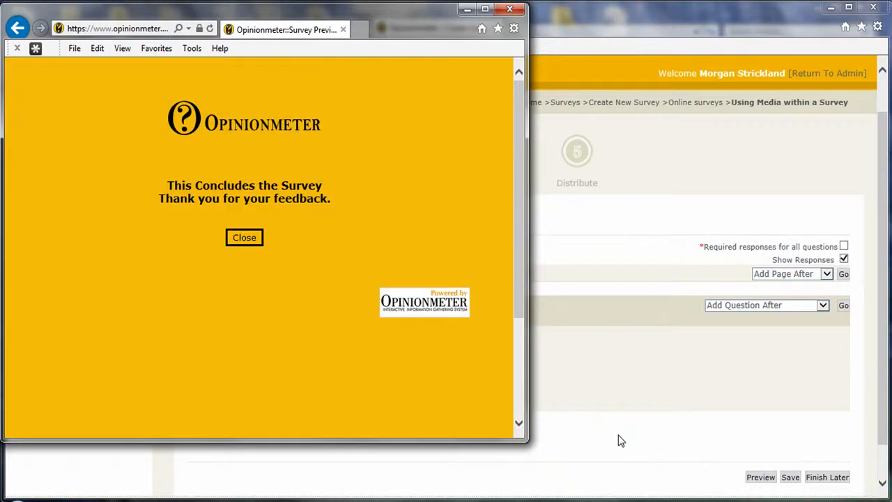
left_click(249, 237)
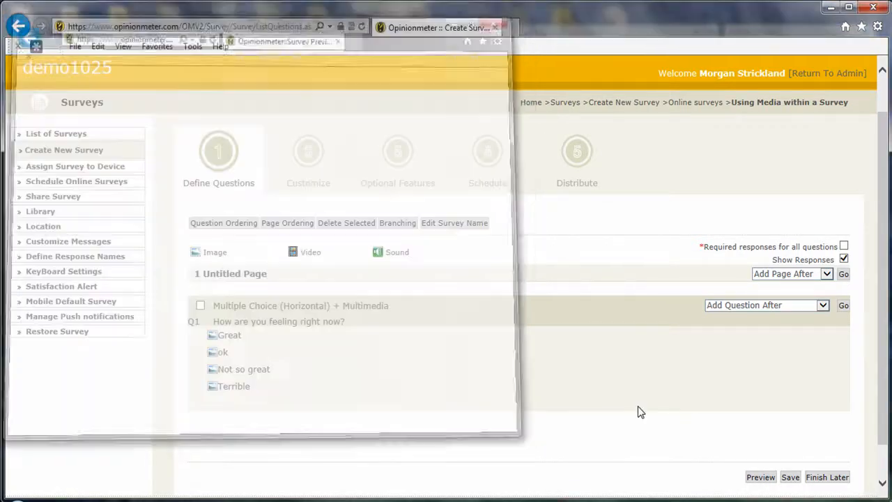